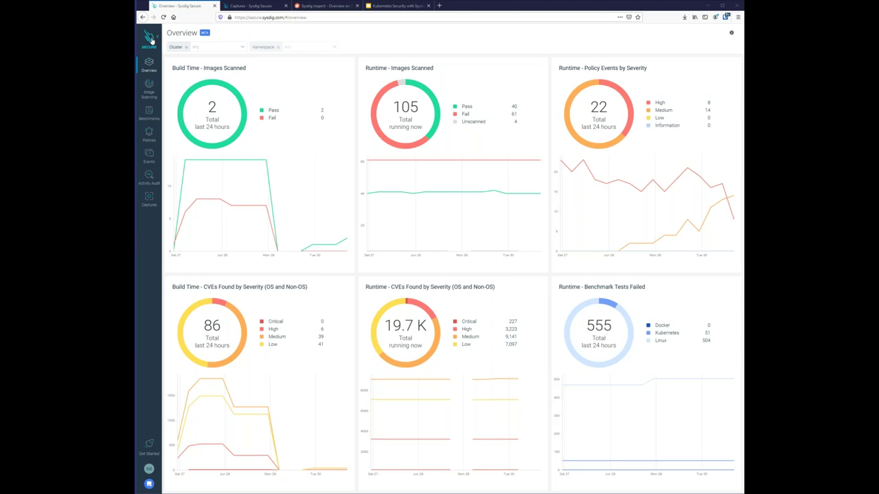
Open the Events feed and examine the possible-miner output of the oldest Access Cryptomining Network event
click(148, 157)
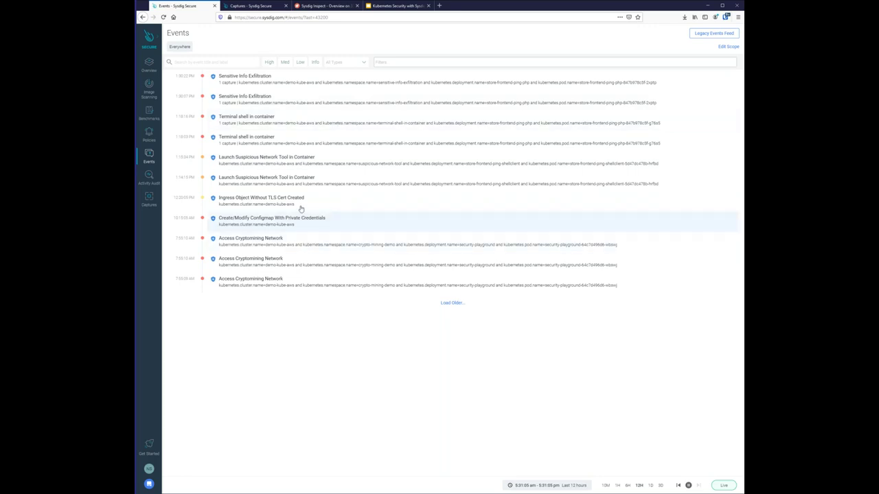
click(416, 286)
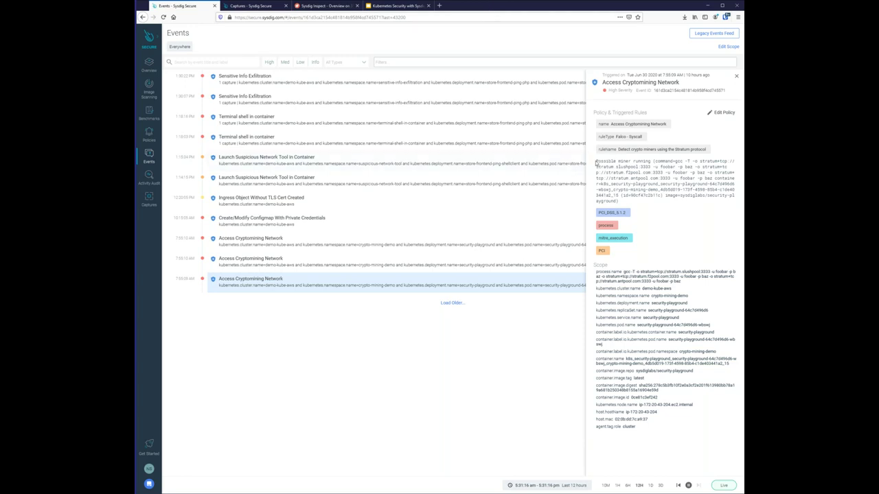
drag(597, 163, 649, 168)
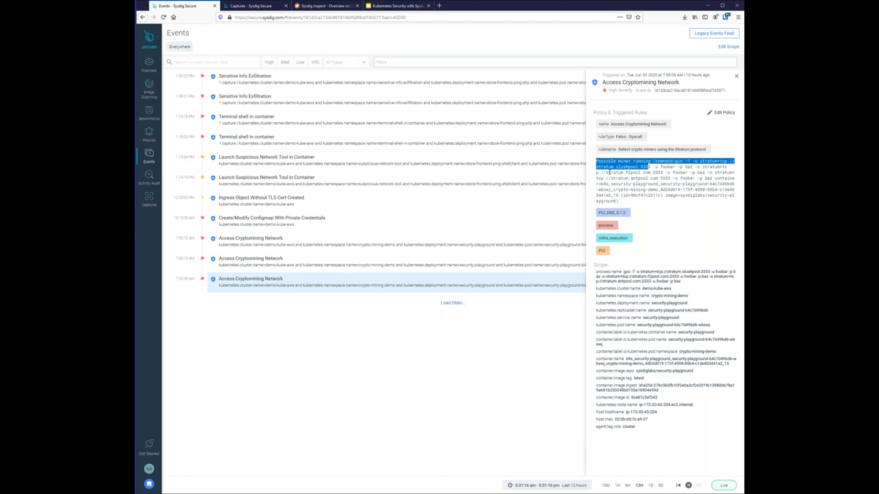
Examine the outbound mining-pool connection command in the second-oldest Access Cryptomining Network event and compare it with the neighbouring cryptomining events
click(345, 261)
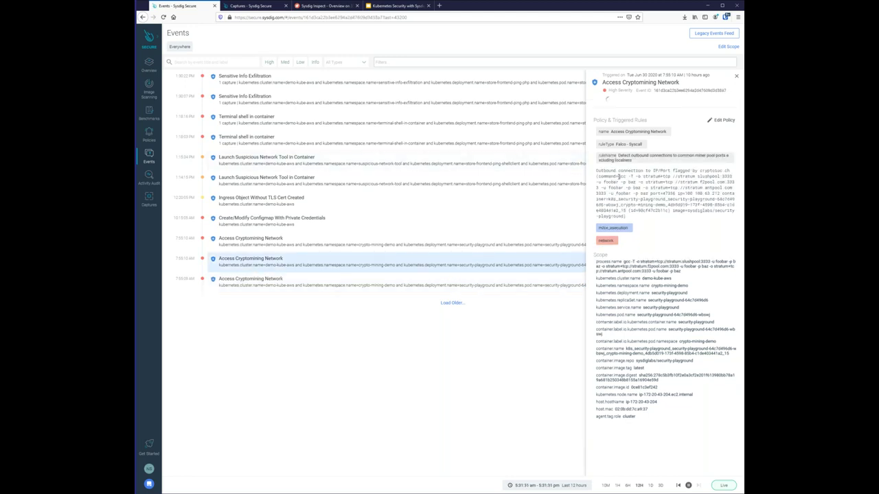
drag(618, 168, 627, 198)
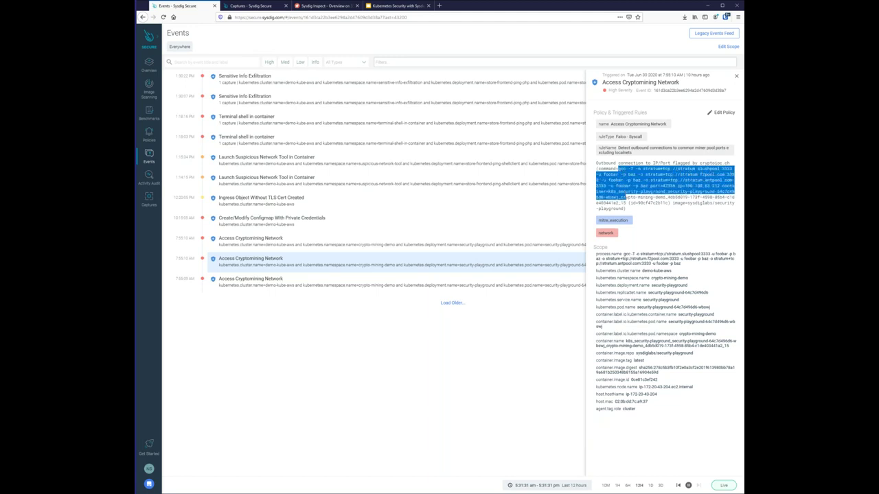
click(727, 14)
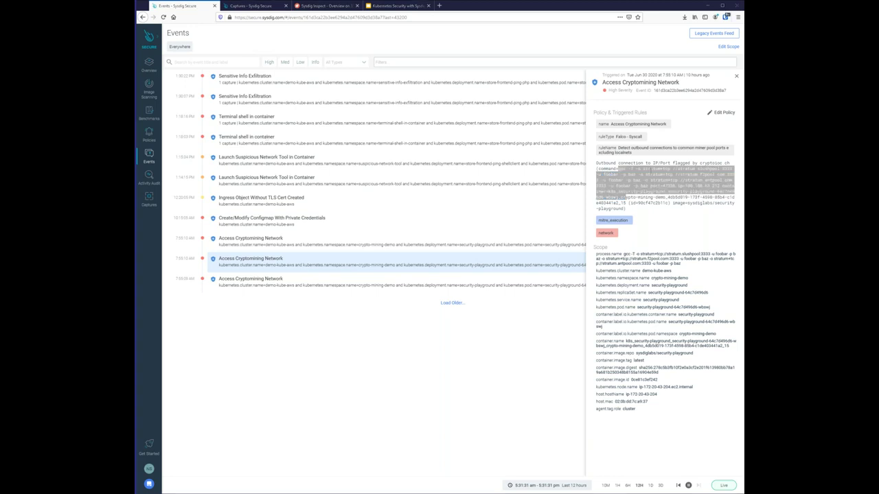
click(639, 174)
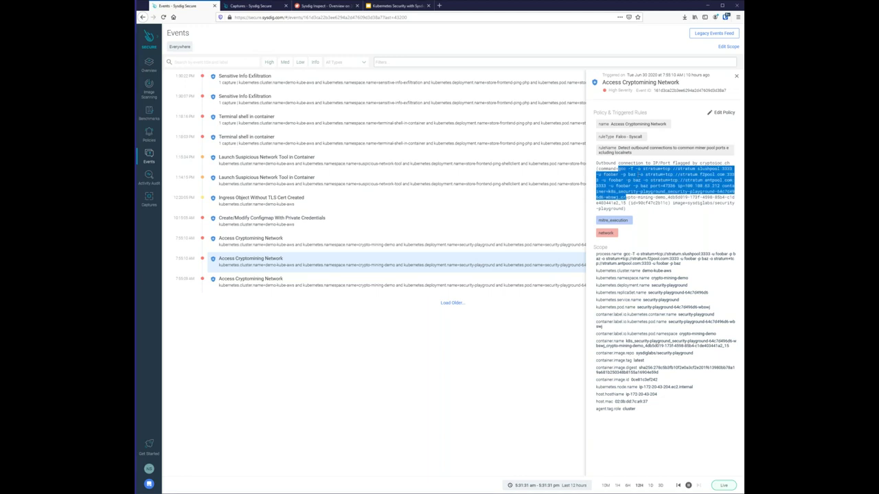
drag(617, 169, 688, 186)
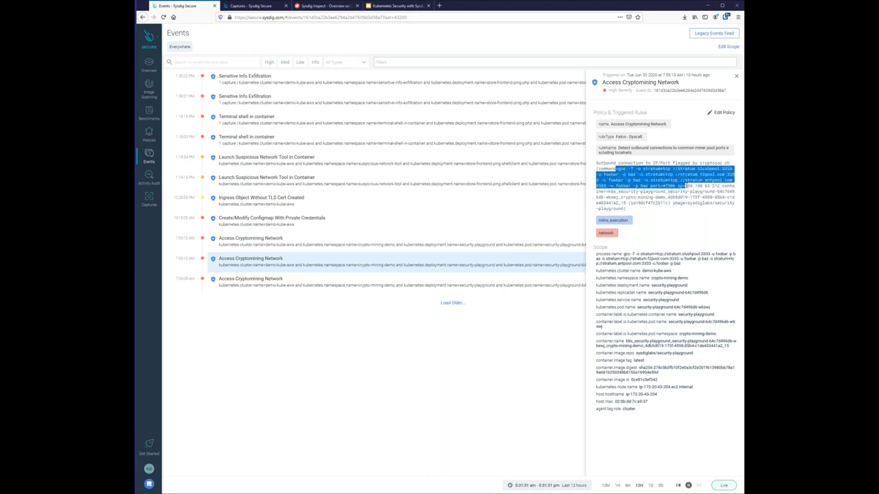
click(699, 169)
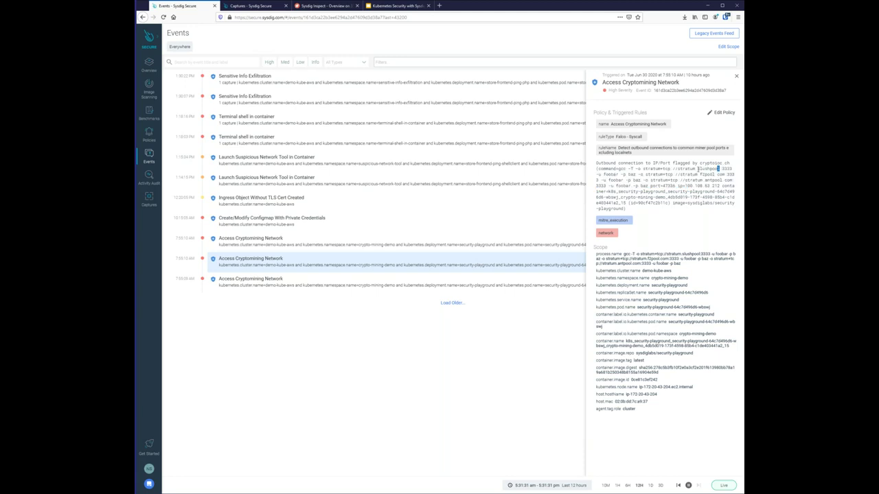
click(320, 251)
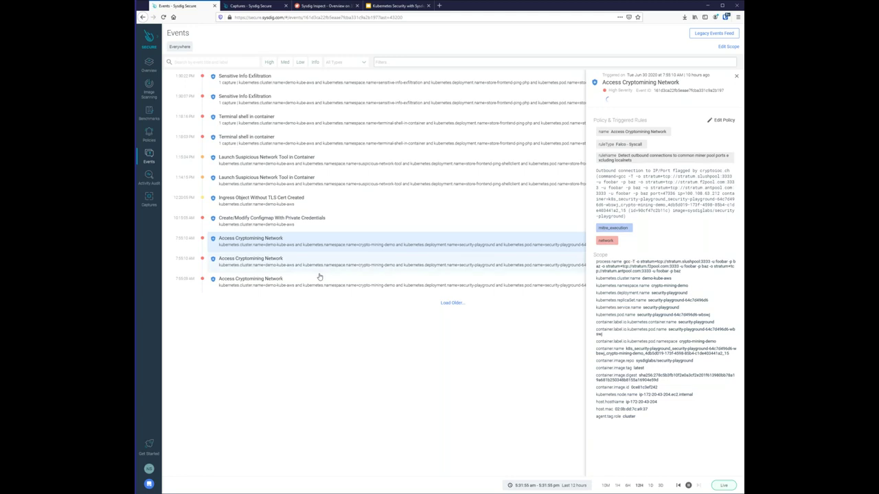
click(318, 281)
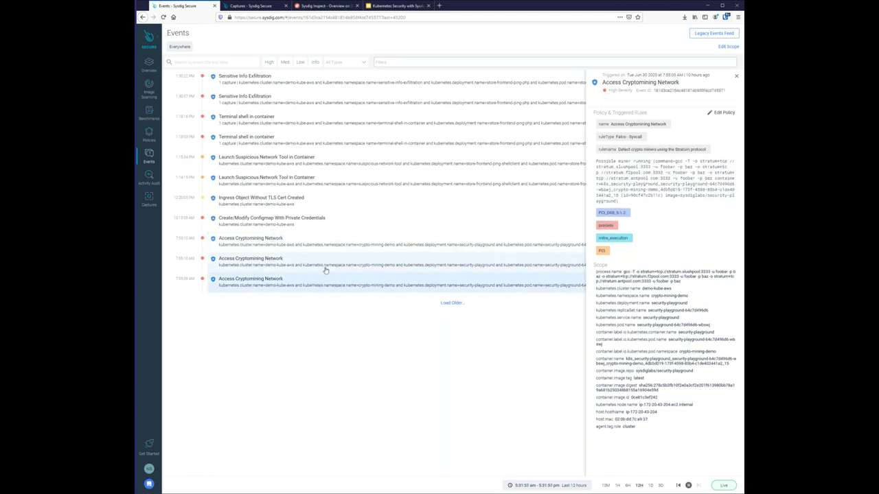
View the Create/Modify Configmap With Private Credentials event, and expand the rule of the runtime policy with the same name
click(312, 222)
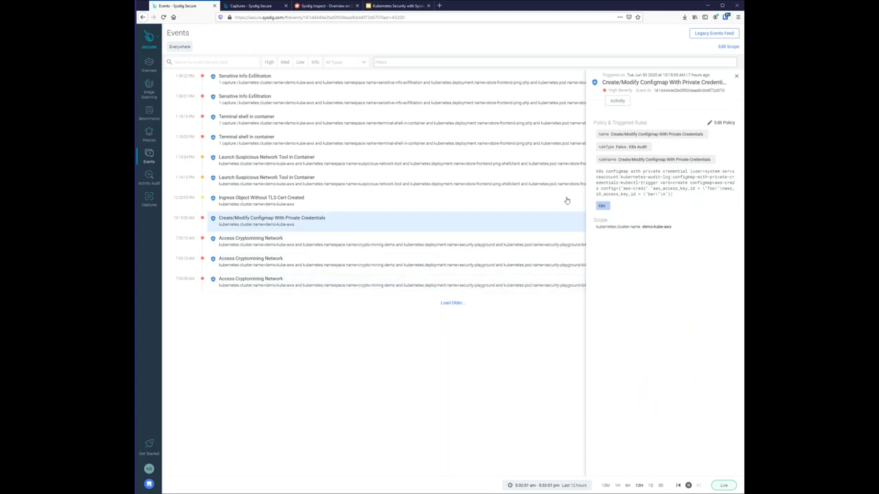
mouse_move(699, 141)
mouse_move(148, 135)
click(184, 59)
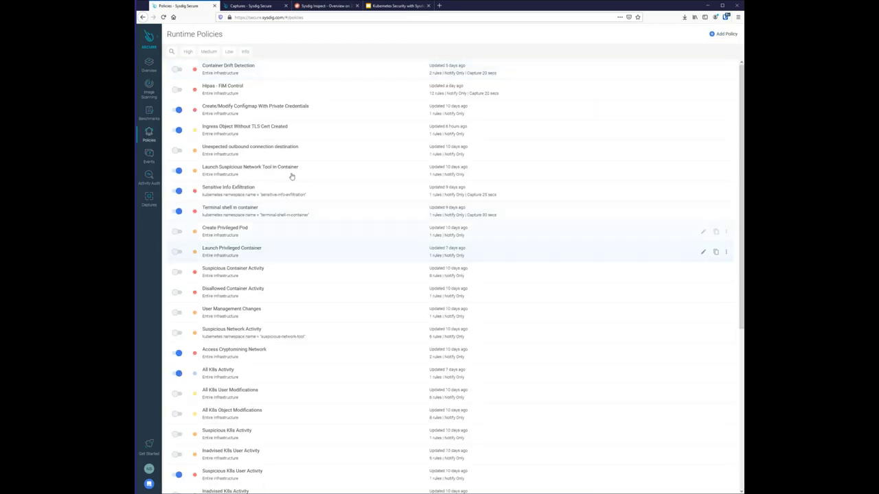
click(305, 112)
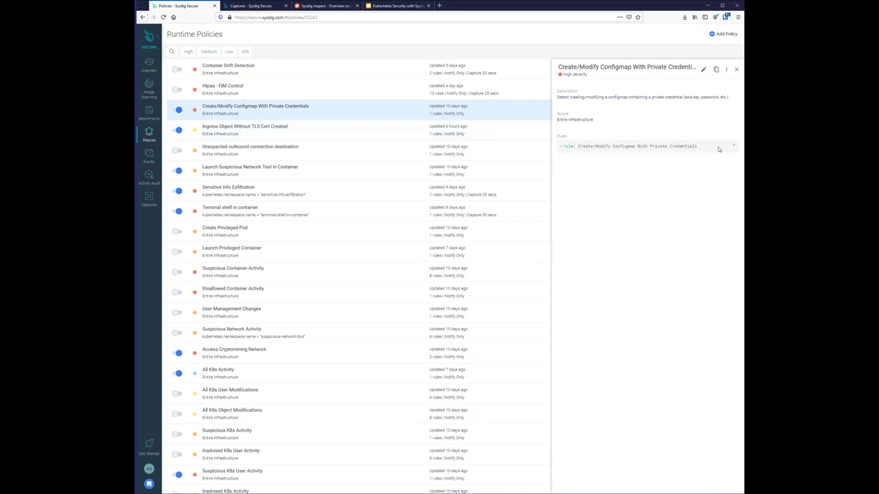
click(733, 146)
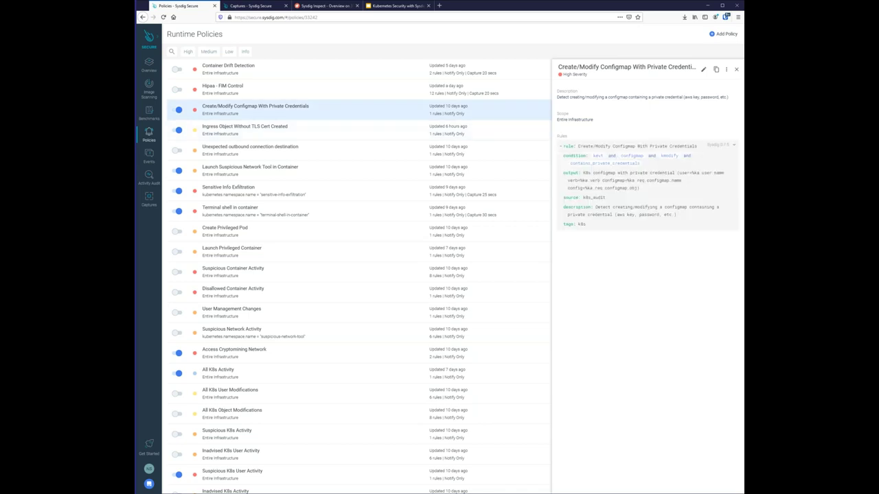
Inspect the rule's kevt macro and the items of its k8s_audit_stages list, and return to the rule
click(599, 158)
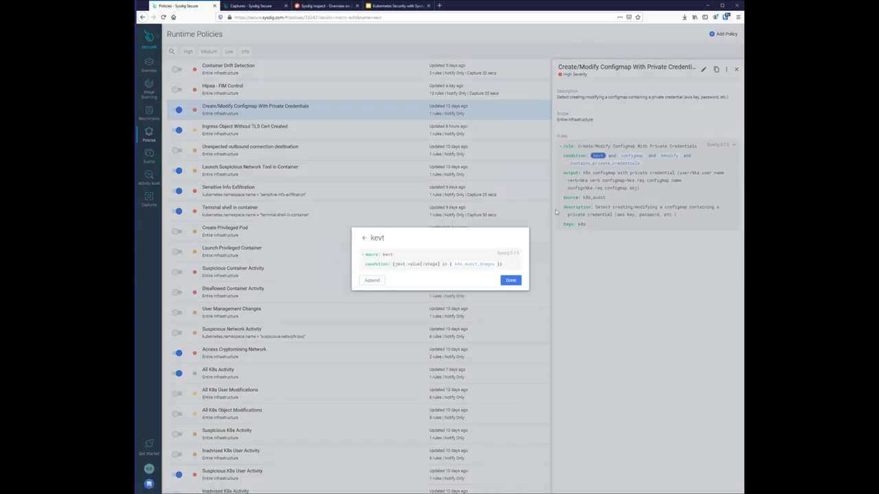
drag(441, 264, 420, 263)
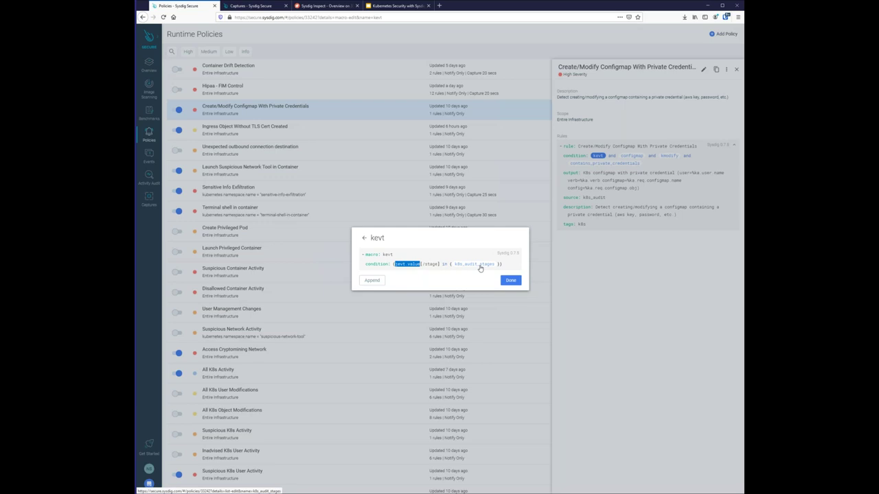
click(480, 268)
drag(427, 264, 382, 264)
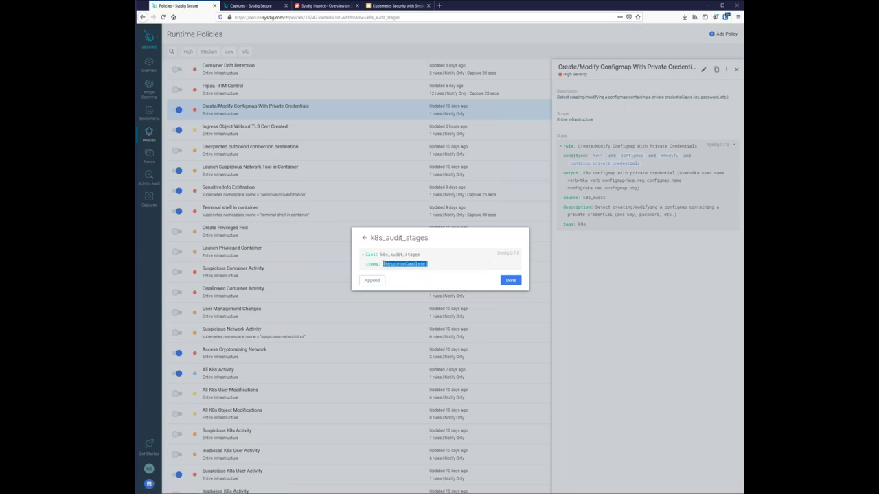
click(363, 239)
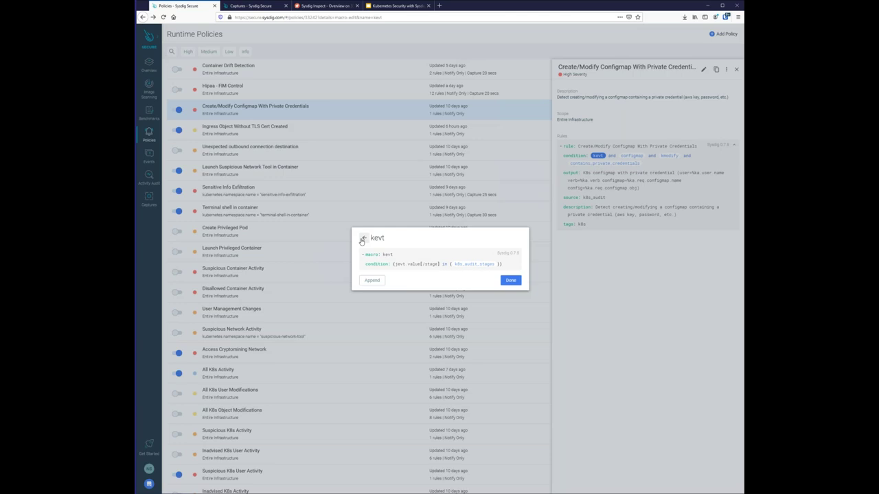
click(364, 238)
Inspect the conditions of the rule's configmap and kmodify macros
click(631, 156)
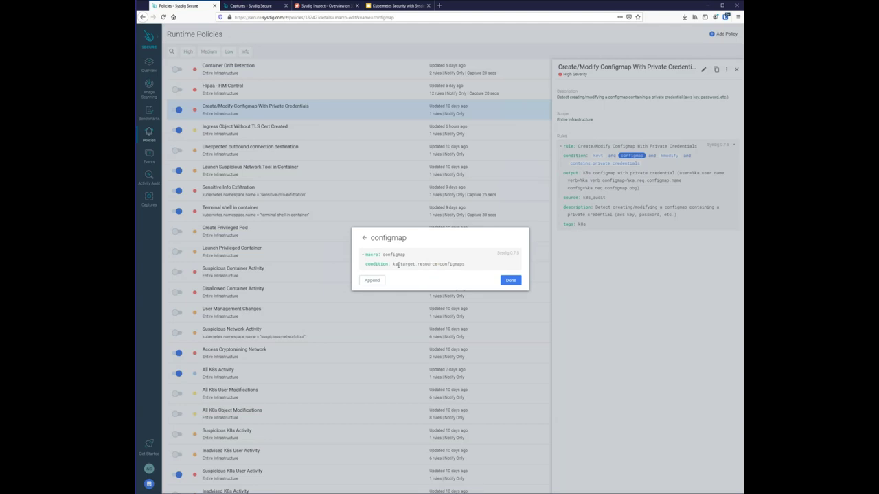
drag(393, 264, 459, 267)
click(665, 158)
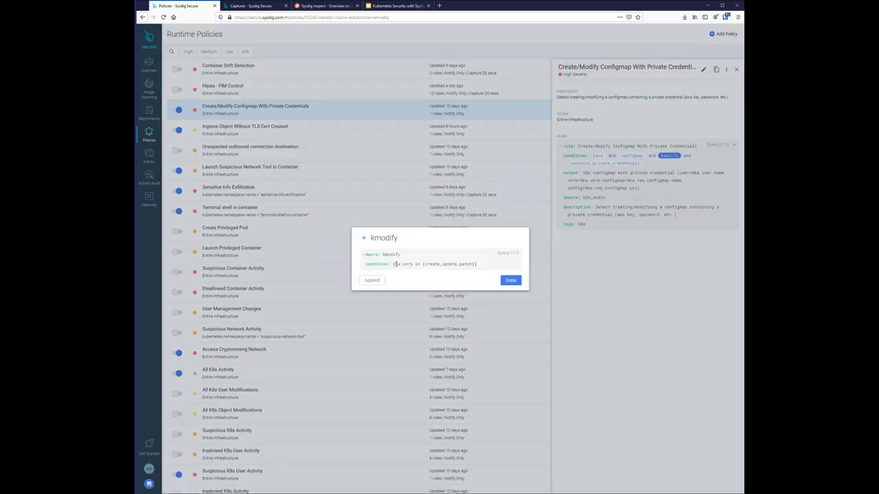
drag(396, 263, 414, 264)
Examine the credential strings matched by the contains_private_credentials macro, and close its definition
click(607, 164)
click(605, 163)
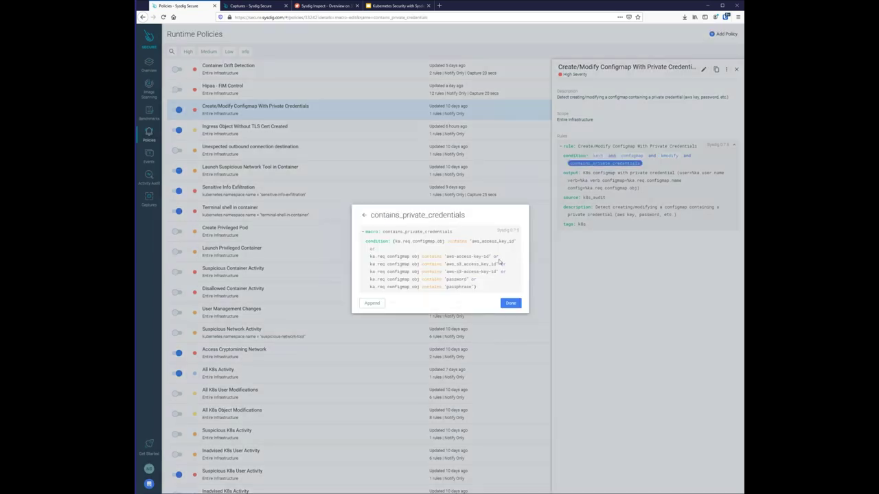
double_click(393, 234)
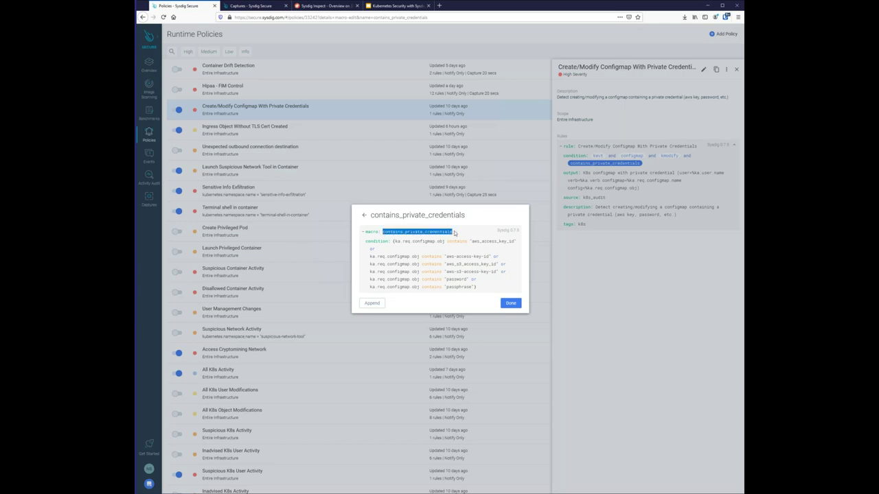
double_click(513, 242)
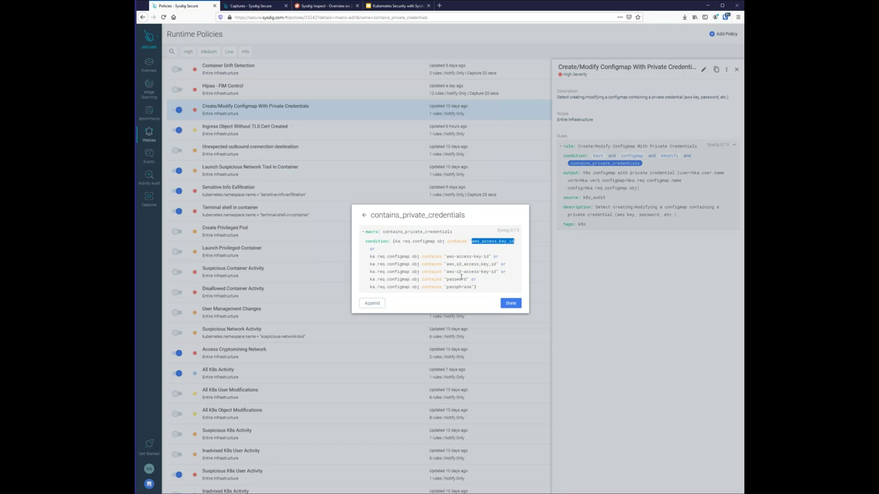
double_click(457, 279)
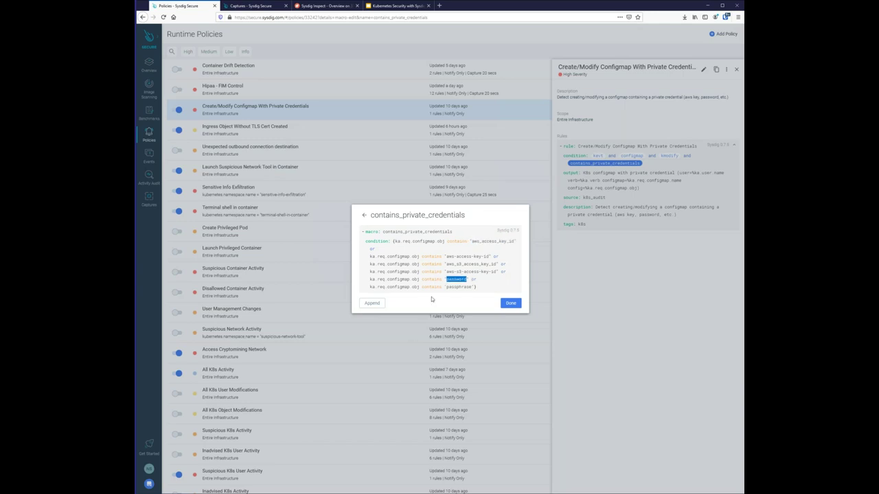
double_click(465, 264)
double_click(459, 287)
click(512, 305)
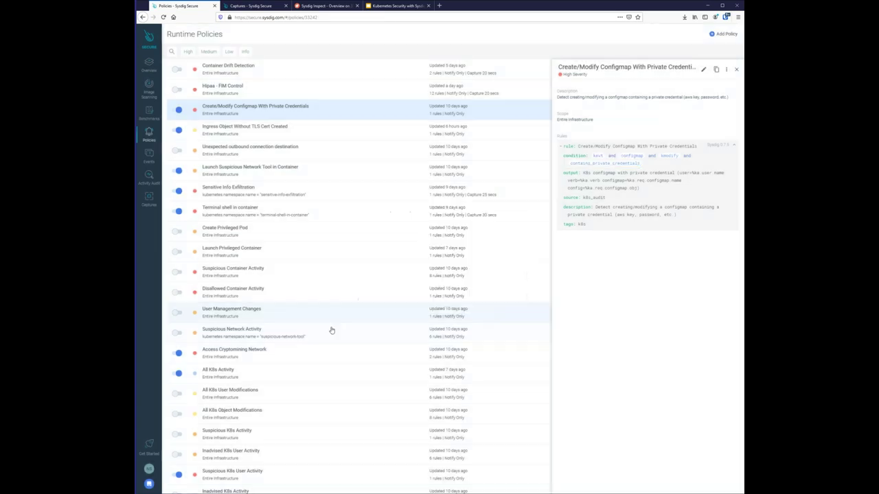
View the Access Cryptomining Network policy's rules, and expand the rule of the Terminal shell in container policy
click(261, 353)
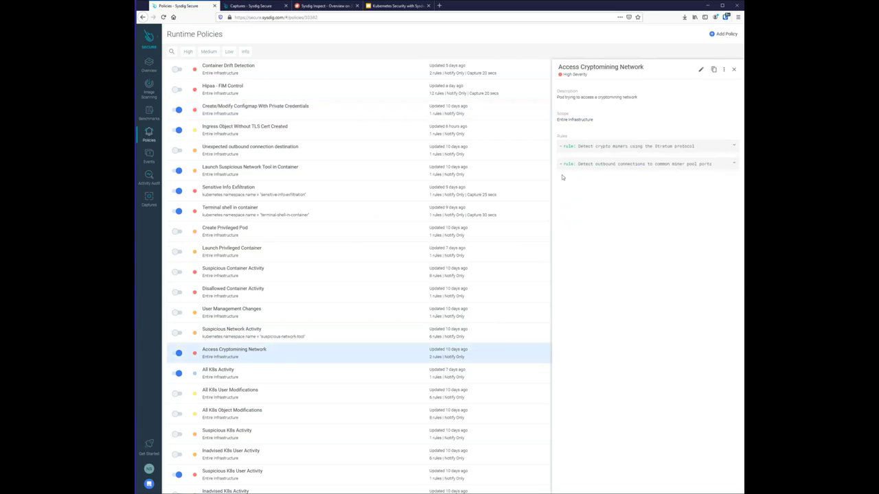
click(270, 208)
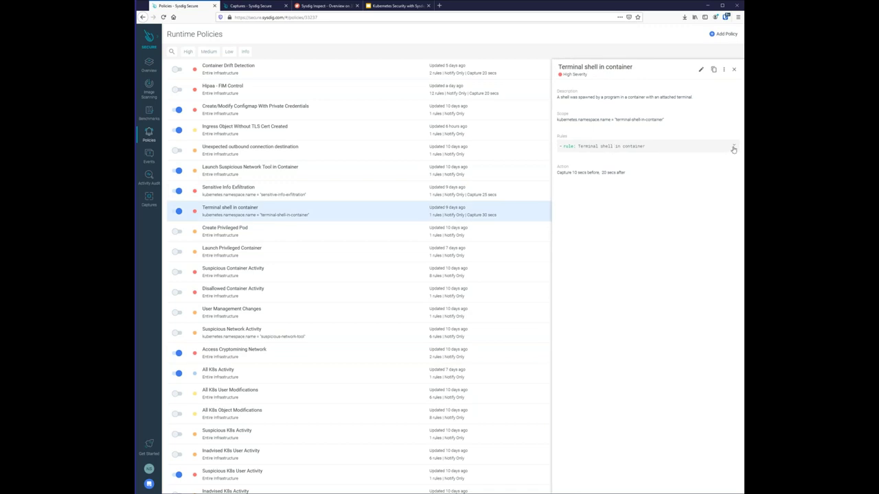
click(734, 149)
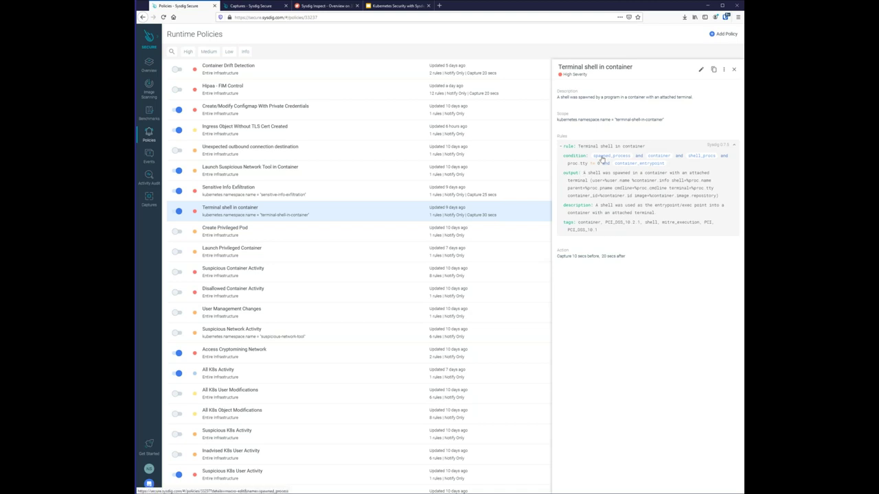
Inspect the spawned_process and container macros in the Terminal shell in container rule, and close the macro definition
click(601, 159)
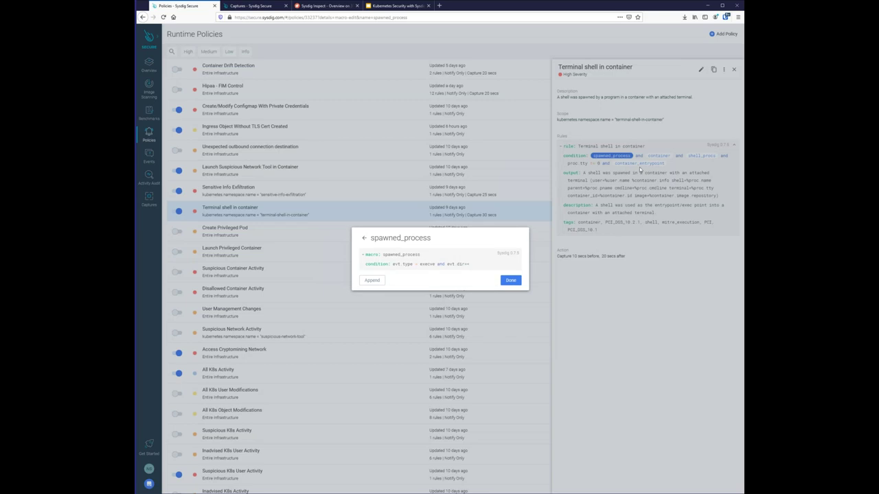
click(659, 156)
drag(412, 264, 393, 264)
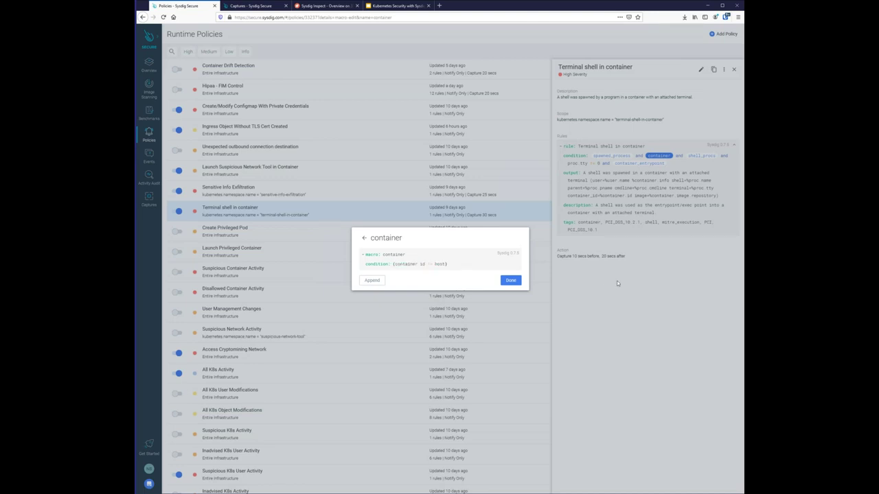
click(617, 281)
Inspect the shell_procs macro and its shell_binaries list, and close the list definition
click(701, 156)
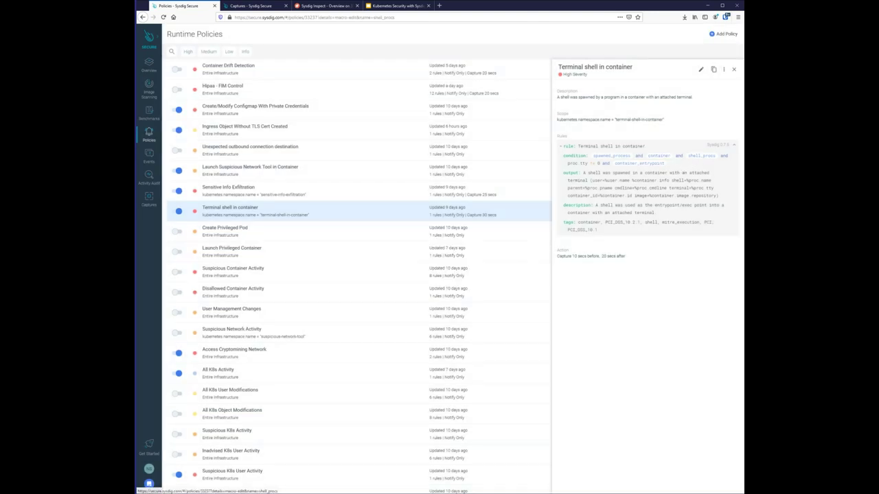
click(452, 267)
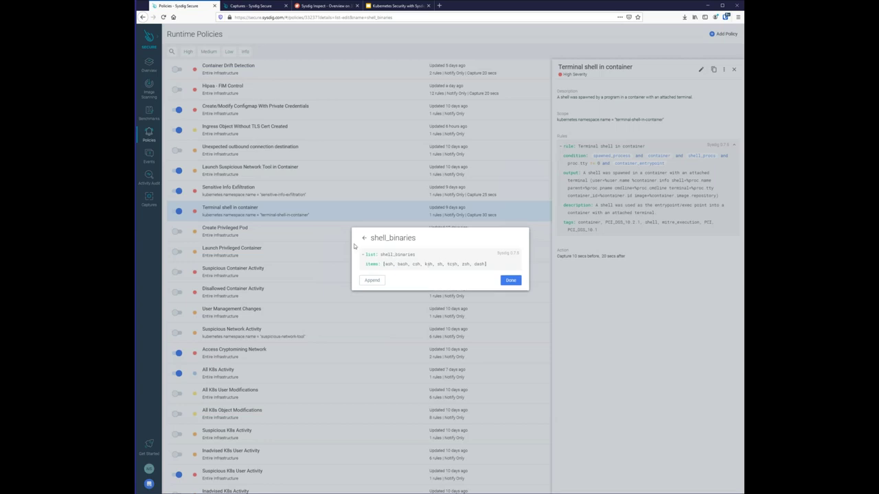
click(660, 300)
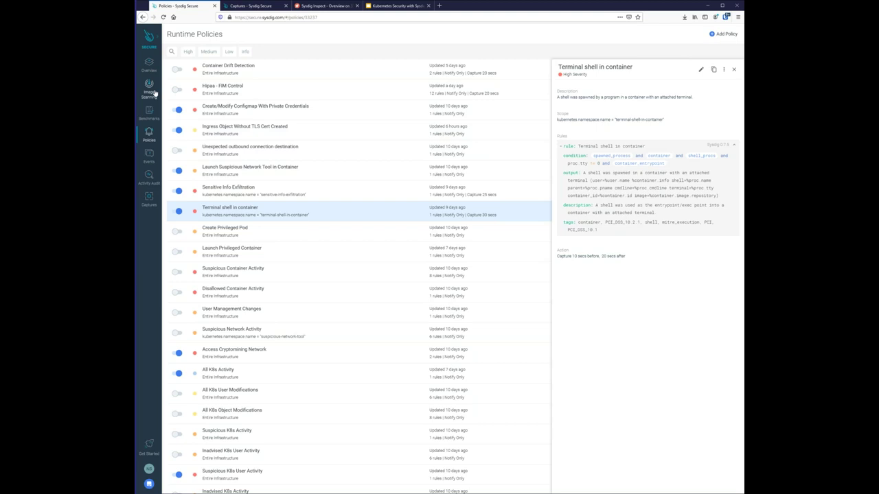
Open the Rules Library and look through its rules with their publishers and tags
mouse_move(149, 136)
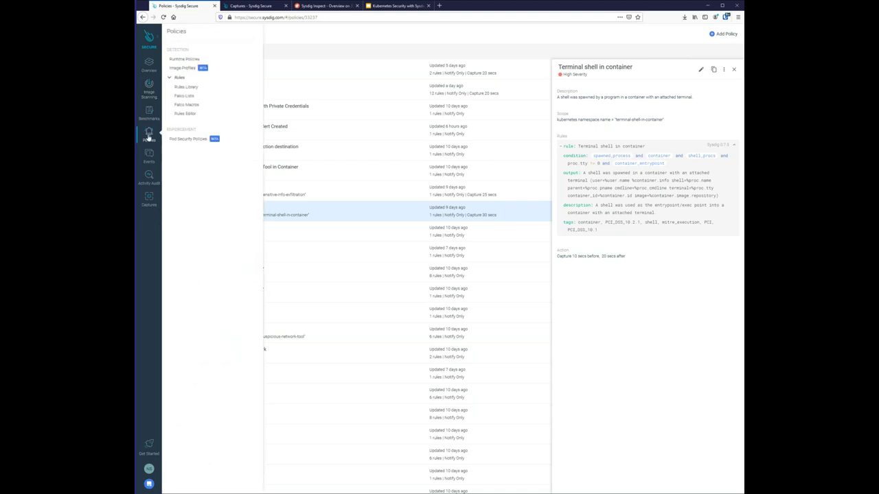
click(184, 88)
scroll(294, 145, down, 15)
scroll(288, 145, up, 12)
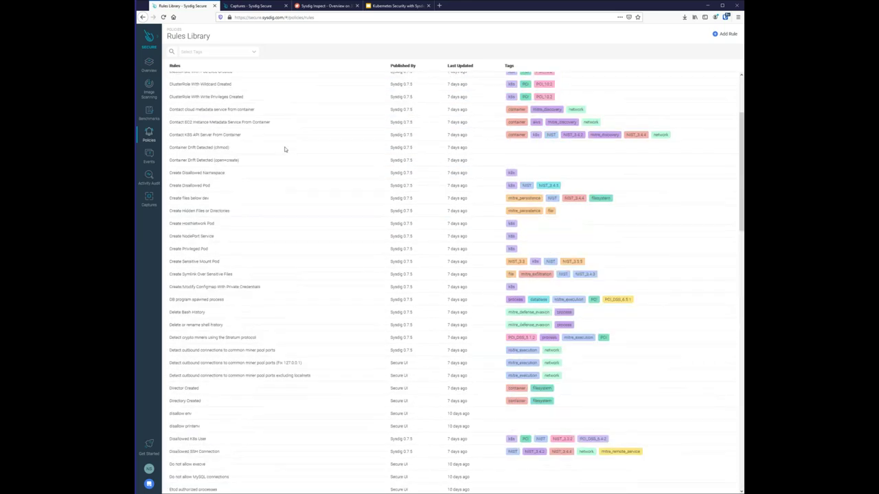
scroll(283, 151, up, 10)
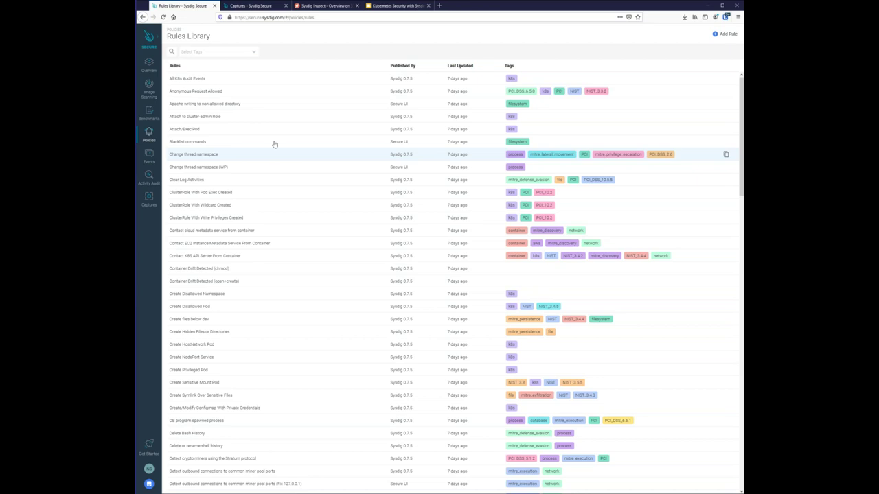
Filter the rules by the PCI tag to view the matching rules, and clear the tag filter
click(239, 52)
scroll(227, 116, down, 5)
scroll(225, 117, up, 3)
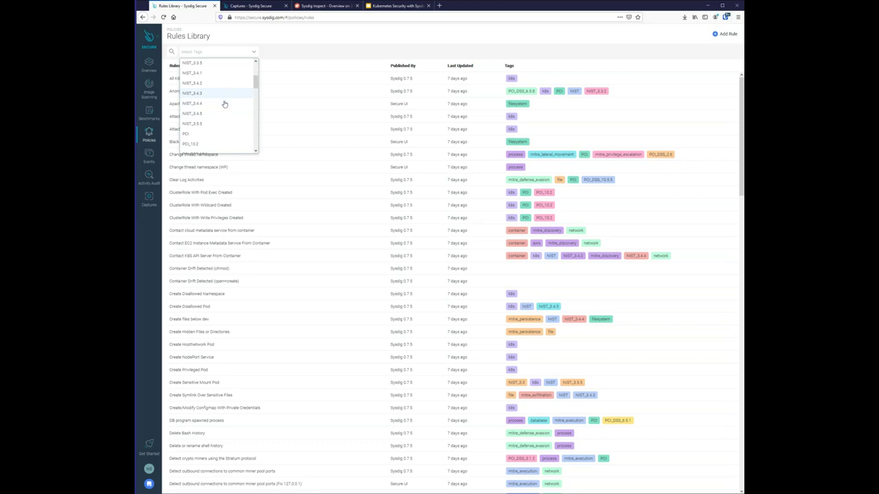
click(206, 135)
click(344, 409)
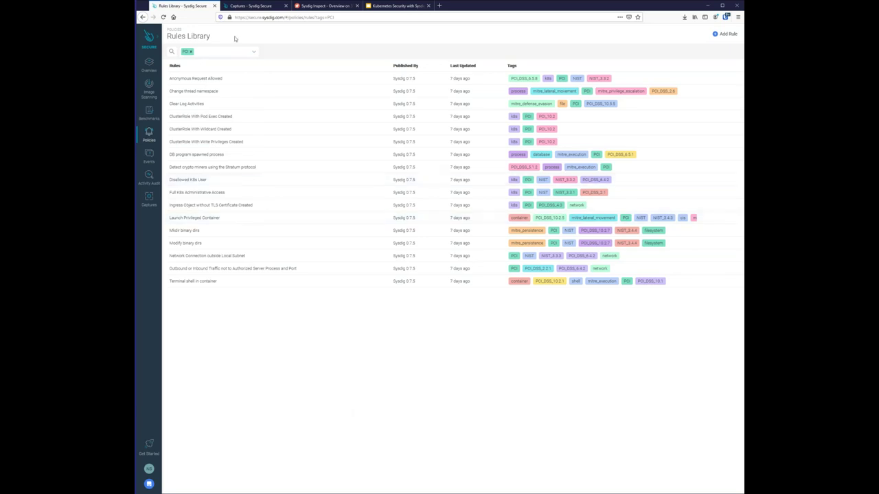
click(191, 53)
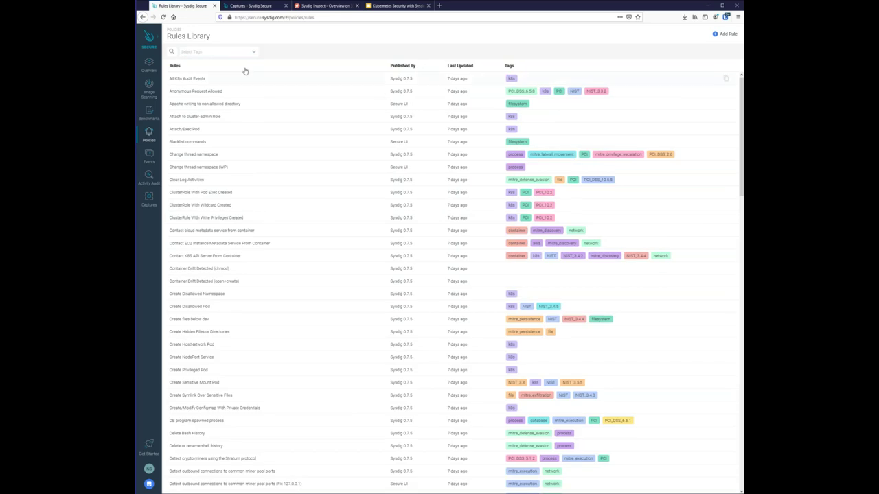
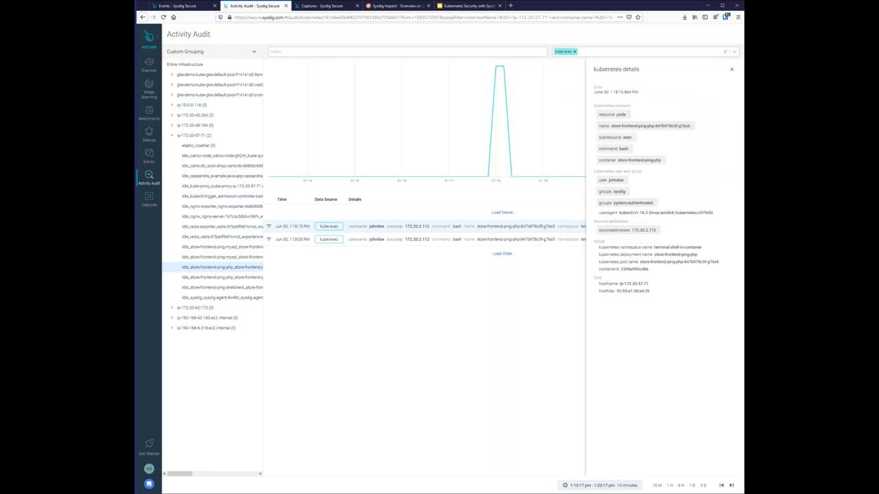
Add the cmd data source to the Activity Audit filter, and close the Kubernetes details of the kube exec entry
mouse_move(616, 181)
click(680, 53)
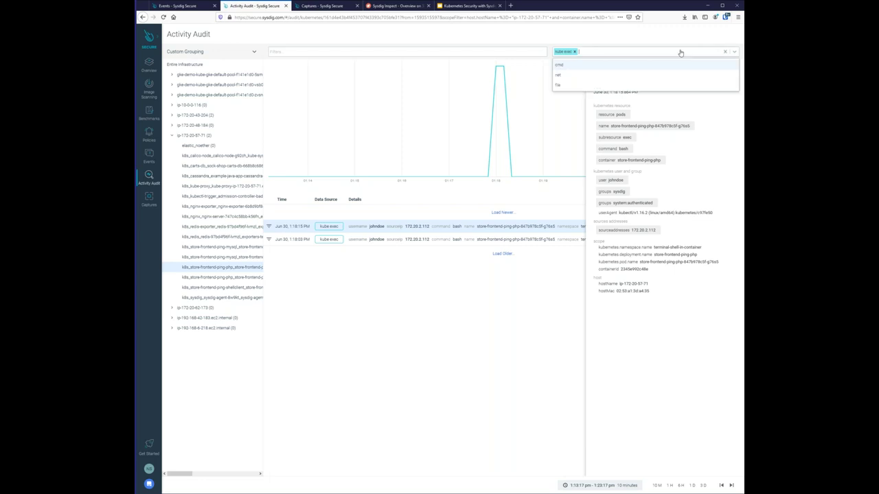
click(560, 66)
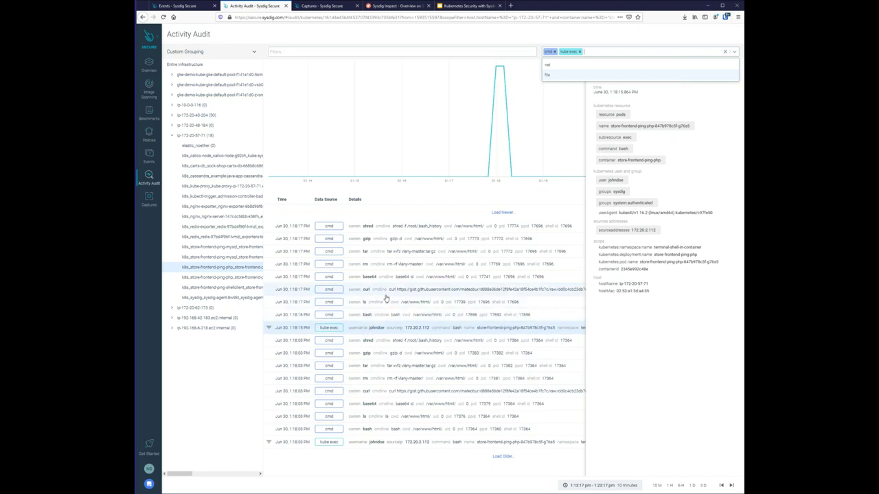
click(659, 229)
click(732, 69)
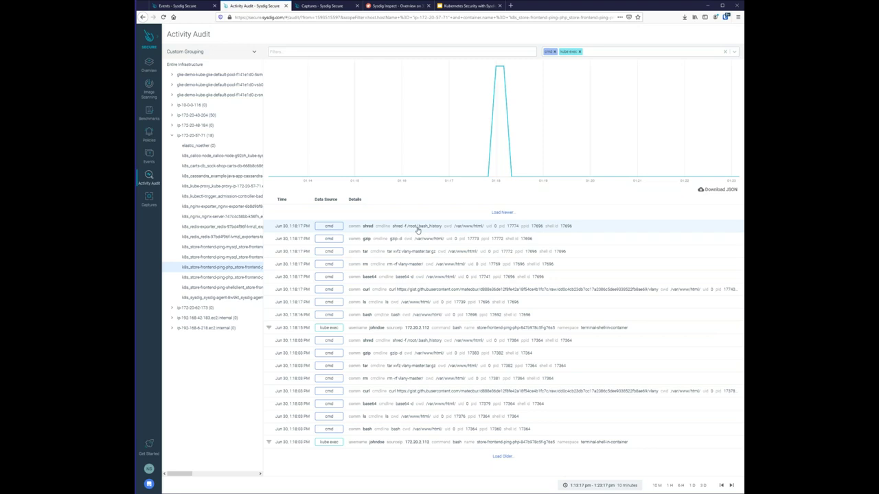
Add the net and file data sources to the Activity Audit filter
click(604, 53)
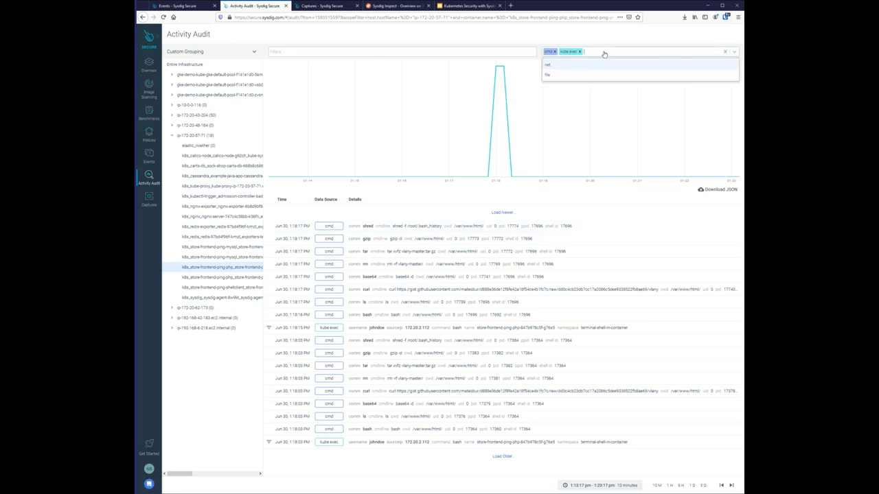
click(550, 65)
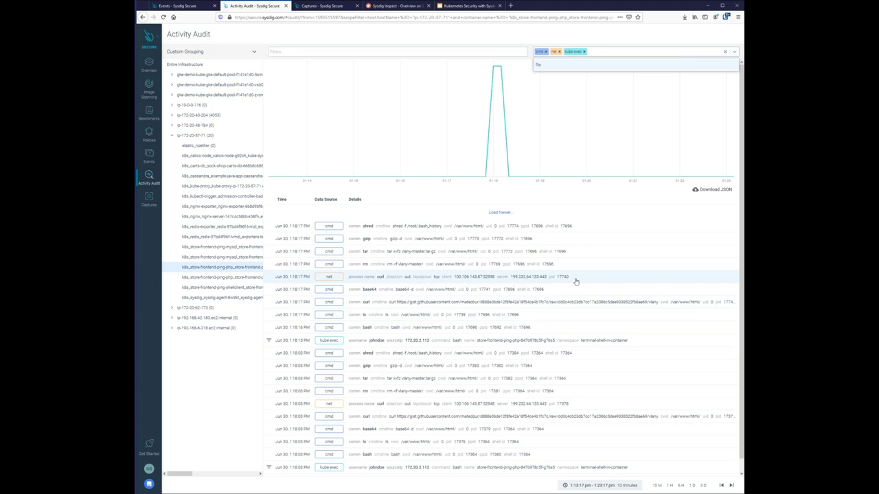
click(579, 69)
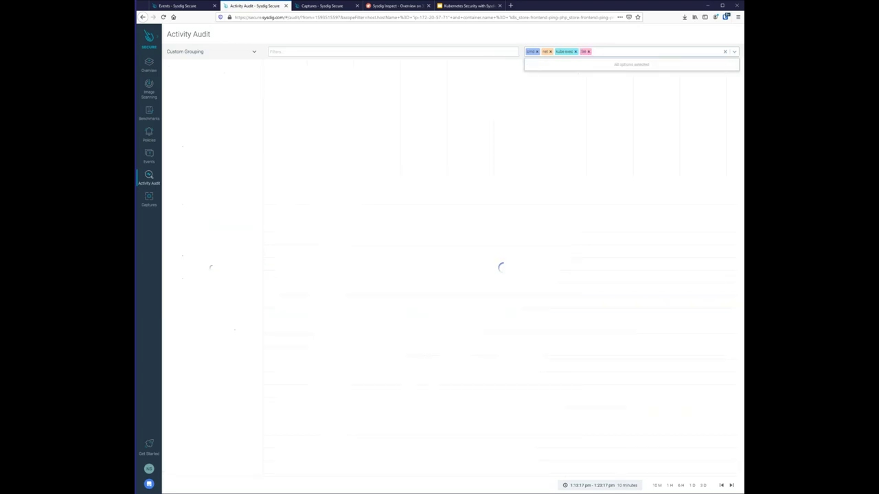
Examine the file activity entries for the vlany-master directories and .bash_history at an enlarged page size
scroll(474, 316, down, 1)
scroll(469, 313, down, 8)
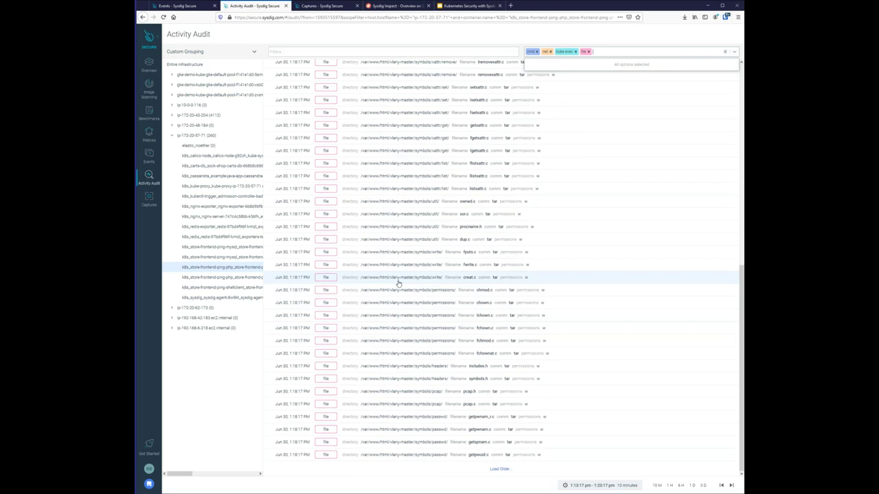
key(ctrl+plus)
key(ctrl+plus)
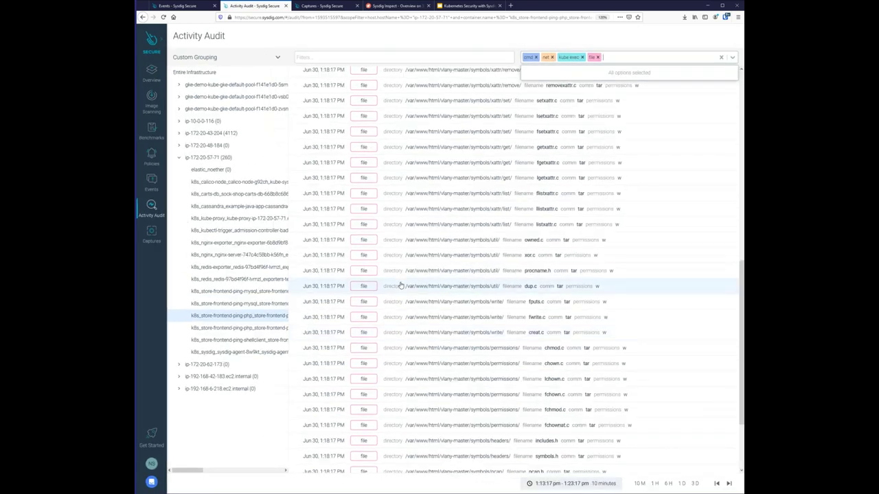
key(ctrl+plus)
key(ctrl+plus)
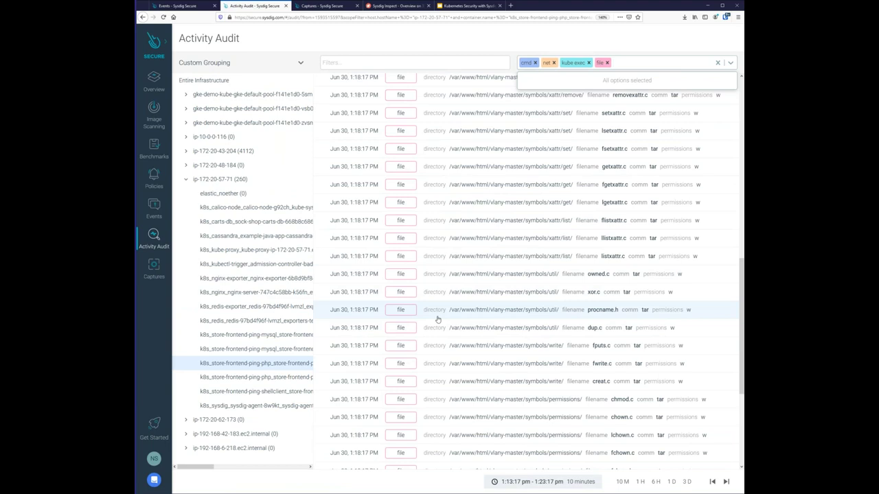
scroll(440, 317, up, 10)
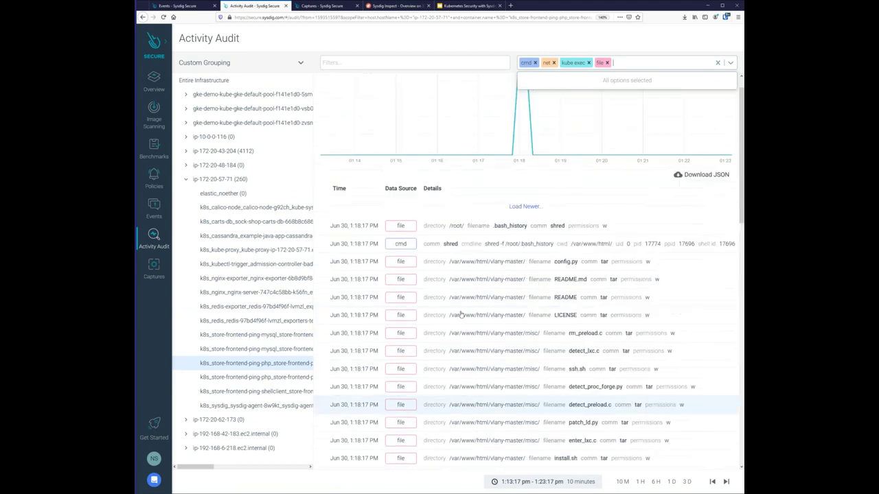
scroll(460, 315, down, 10)
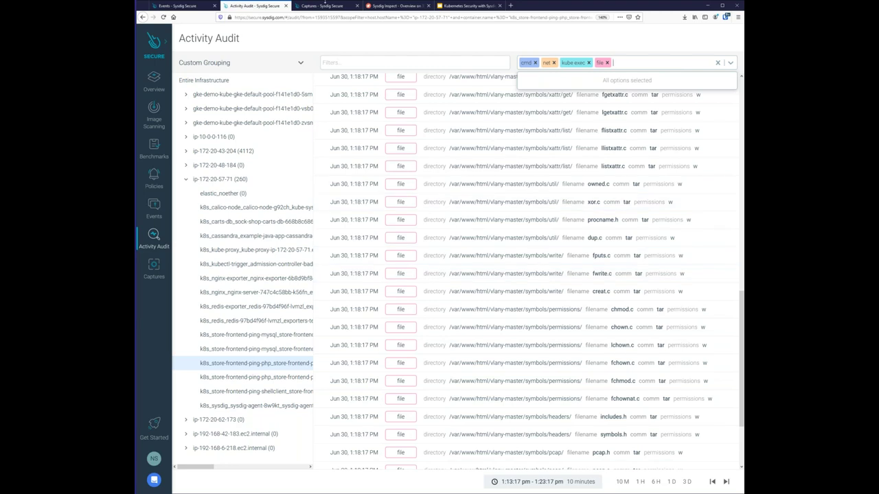
View the container's captures list, and open the captures of the Terminal shell in container event
click(328, 5)
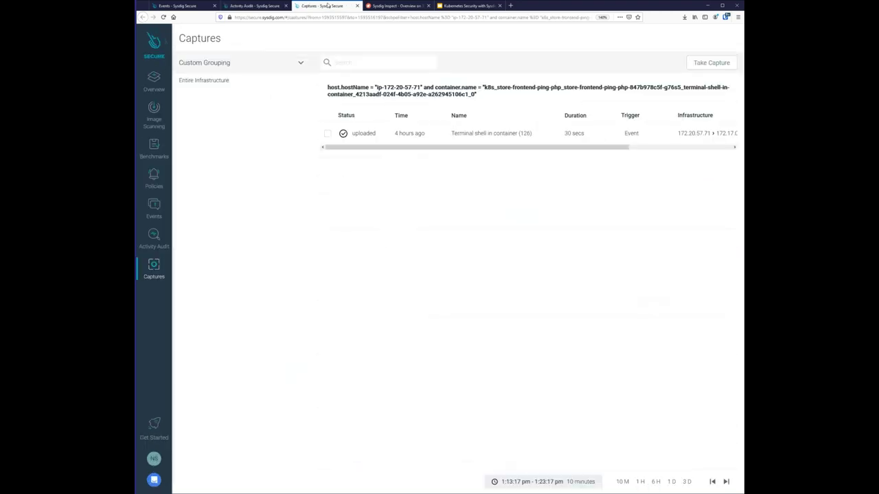
click(177, 5)
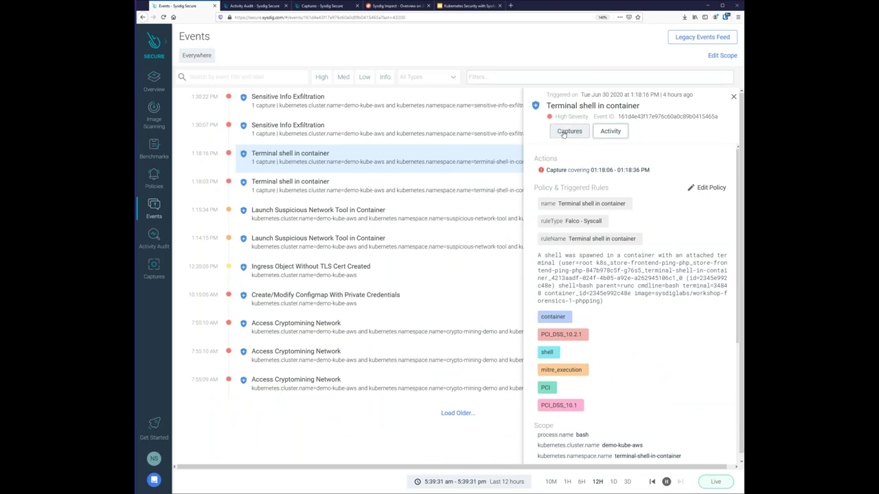
click(570, 131)
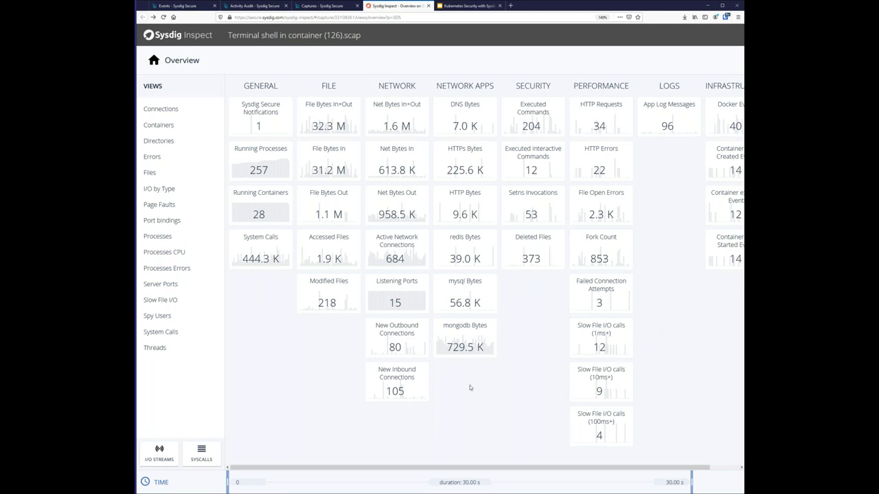
Drill into the capture's Executed Interactive Commands, and open the I/O streams of the tar xvfz vlany-master.tar.gz command
drag(393, 468, 488, 471)
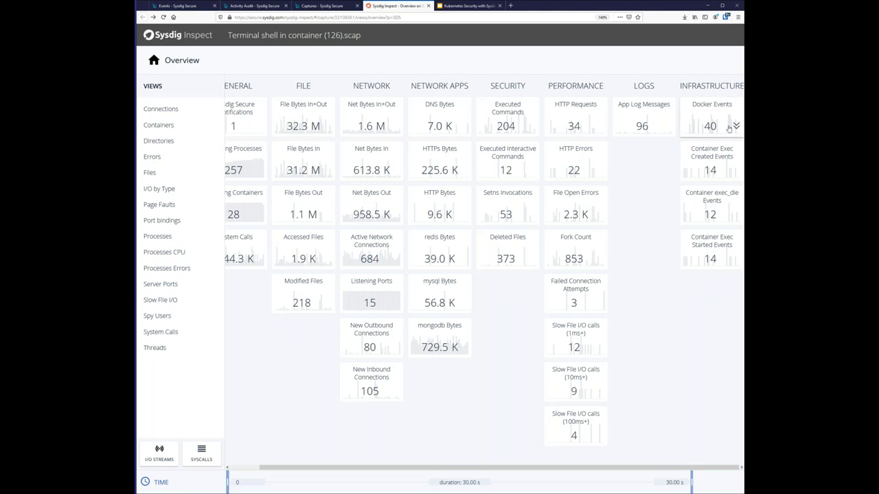
click(530, 171)
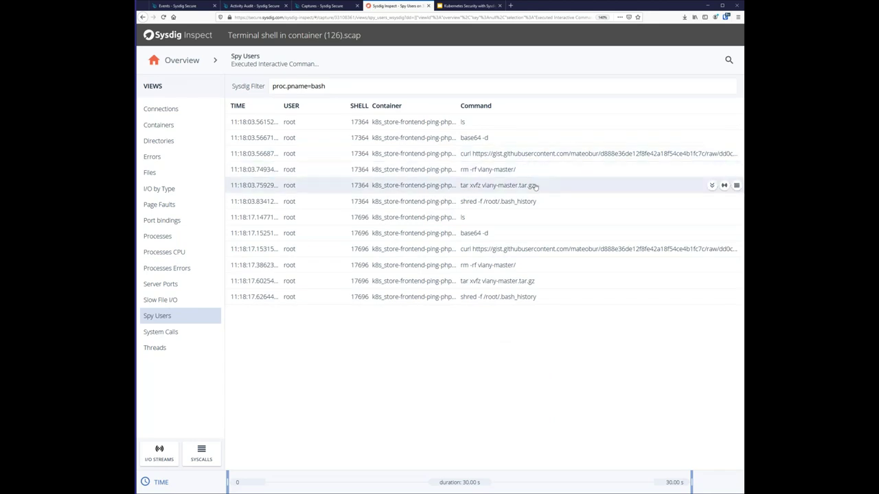
click(723, 185)
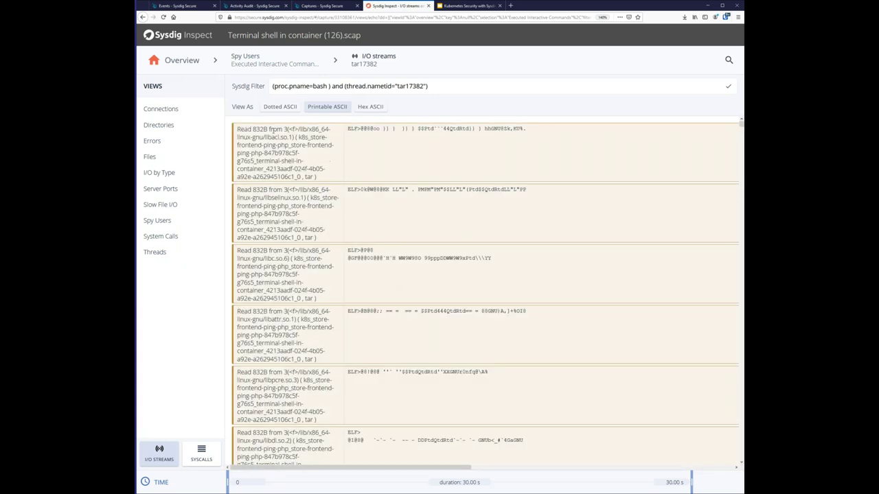
Examine the tar command's I/O streams from the library and /etc/nsswitch.conf reads to the vlany-master file writes
scroll(296, 199, down, 15)
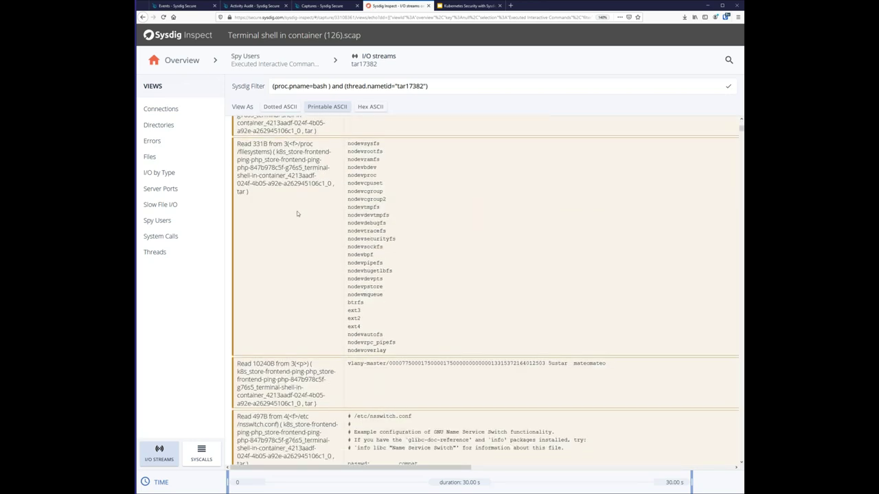
scroll(296, 211, down, 4)
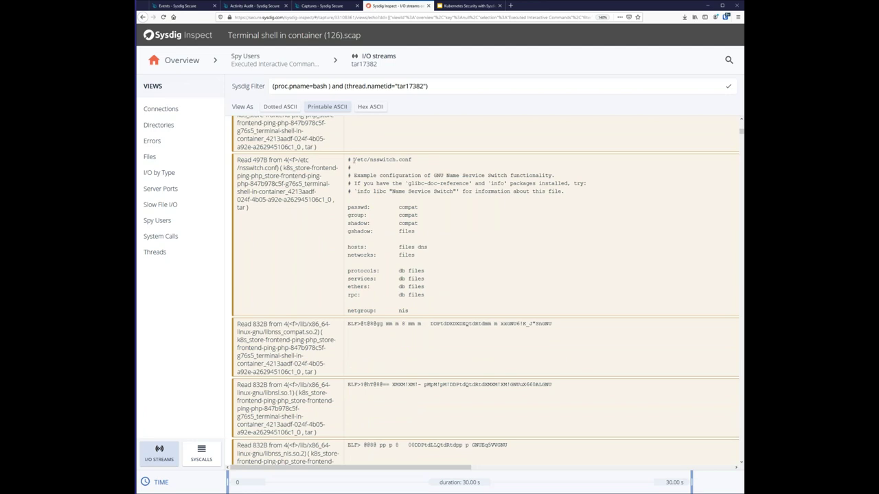
scroll(396, 275, down, 10)
scroll(396, 278, up, 4)
Examine the source code written to fsetflags.c in the tar I/O streams, and switch to the Google Slides presentation
mouse_move(382, 295)
mouse_down()
mouse_move(351, 236)
mouse_move(323, 215)
mouse_move(366, 289)
mouse_up()
click(355, 196)
click(366, 294)
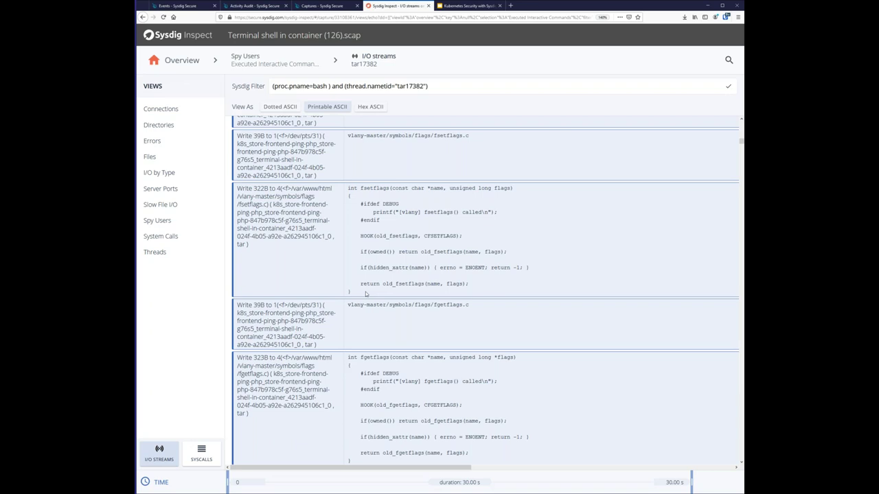
drag(366, 294, 347, 187)
click(394, 235)
scroll(393, 235, down, 5)
scroll(388, 241, up, 5)
drag(385, 294, 363, 292)
click(348, 189)
click(362, 293)
scroll(364, 289, down, 2)
scroll(309, 330, up, 3)
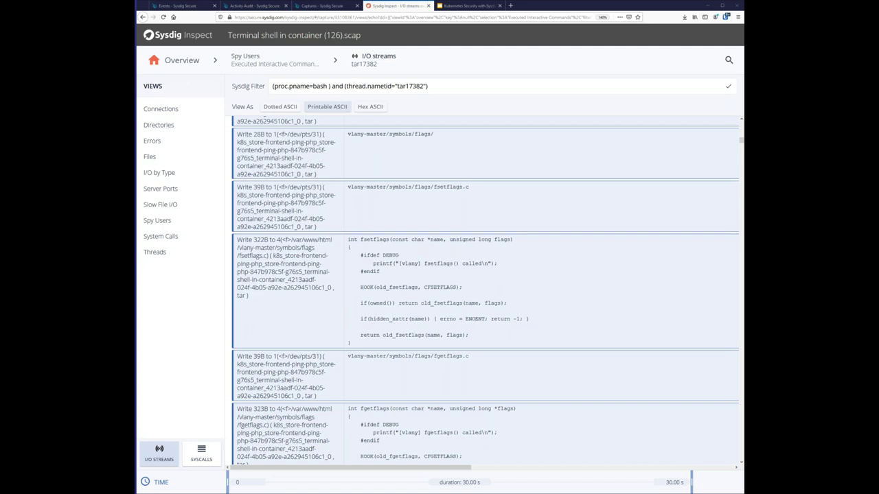
key(alt+Tab)
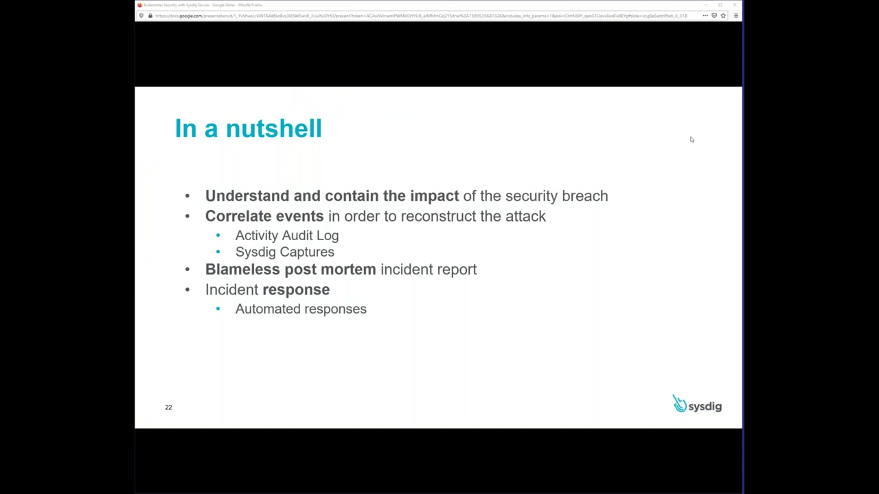